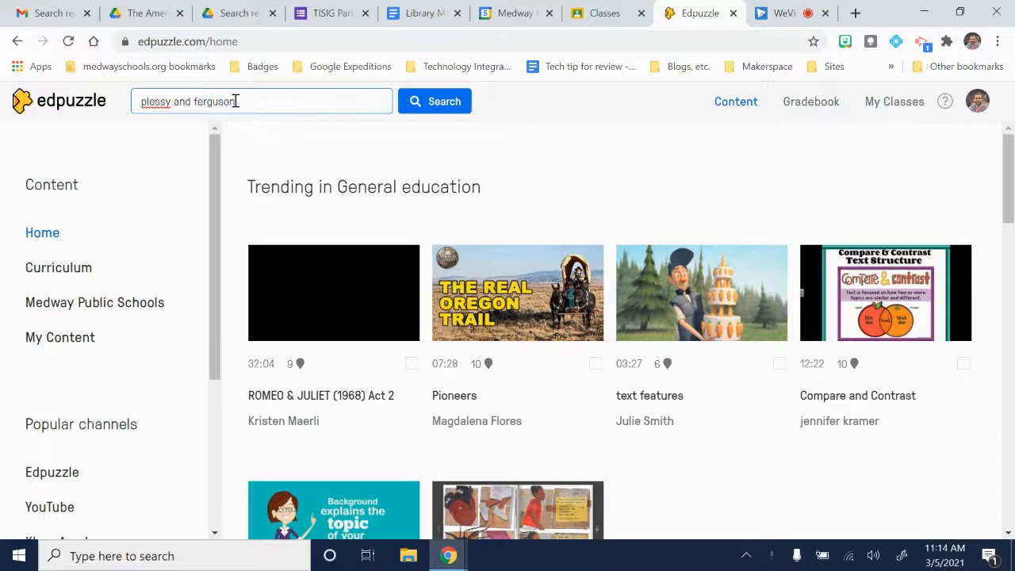
# Search for "plessy and ferguson" and open the 04:34 community video Plessy v. Ferguson that has 6 questions
pyautogui.click(455, 106)
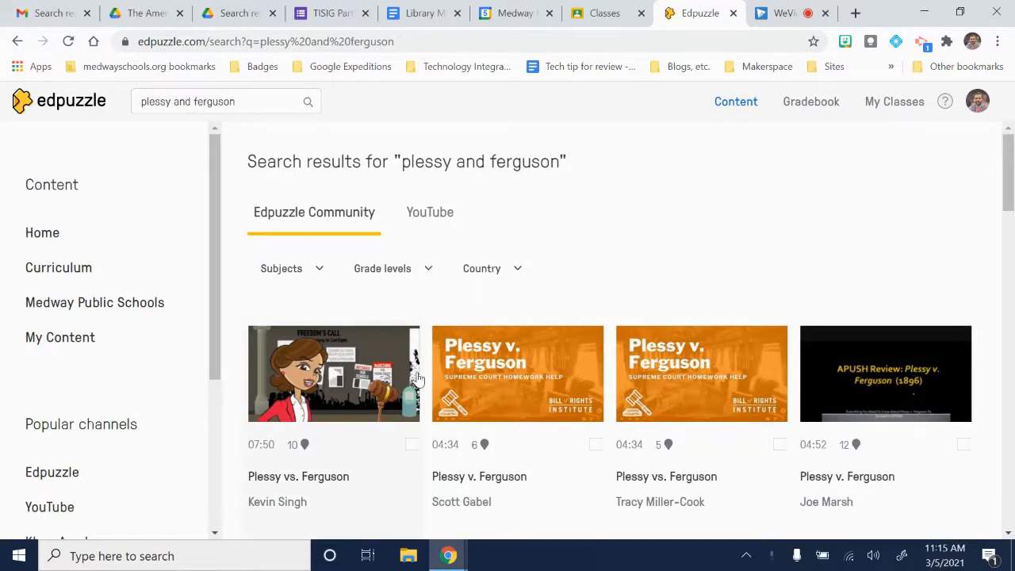
pyautogui.scroll(-1, 396, 379)
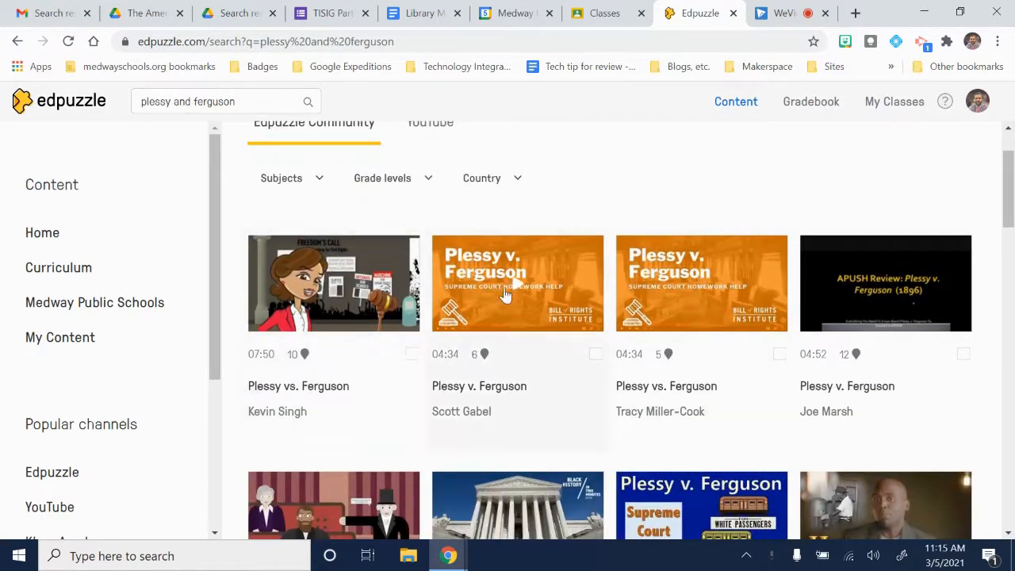
pyautogui.click(551, 295)
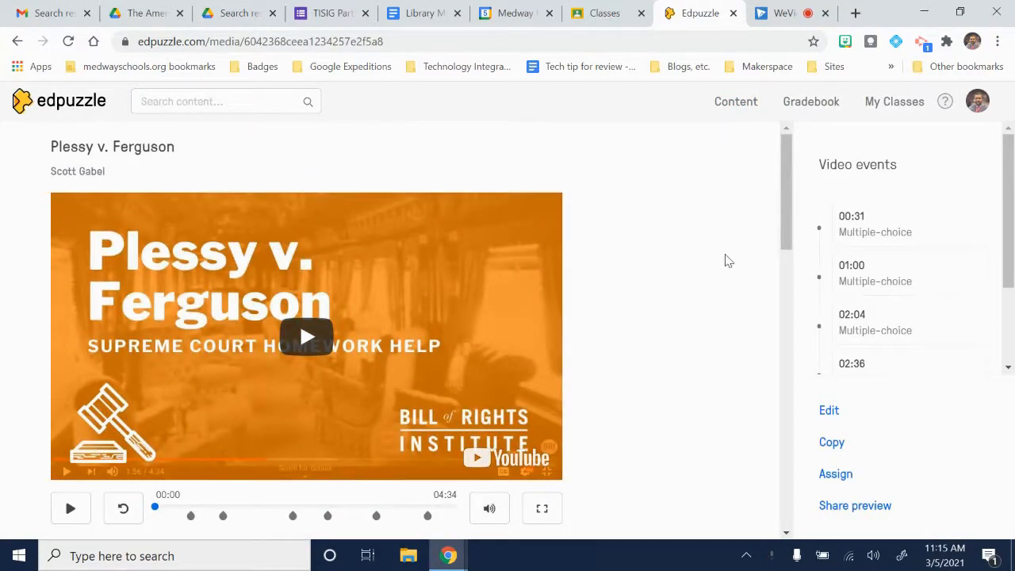
# Review the video's question events, preview the multiple-choice question at 00:31, skip it and pause playback
pyautogui.scroll(-1, 728, 260)
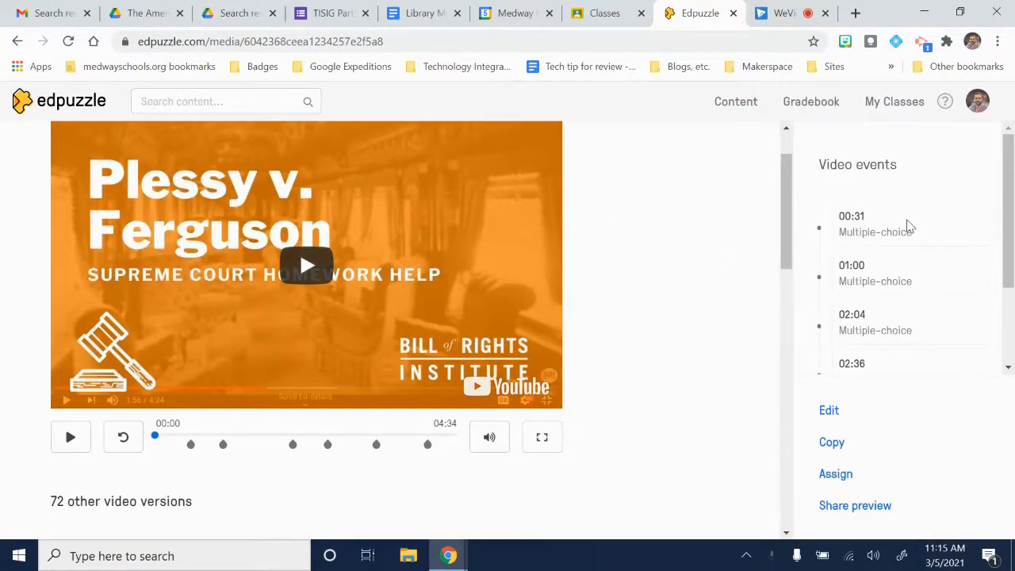
pyautogui.scroll(-1, 909, 228)
pyautogui.scroll(1, 910, 228)
pyautogui.scroll(-2, 909, 227)
pyautogui.scroll(2, 910, 227)
pyautogui.scroll(-2, 908, 224)
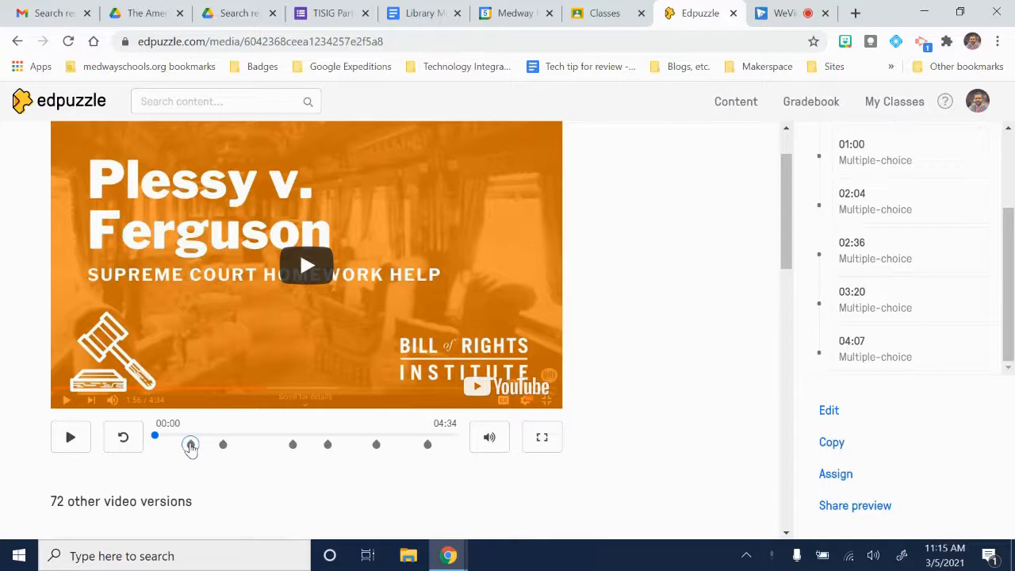
pyautogui.click(190, 445)
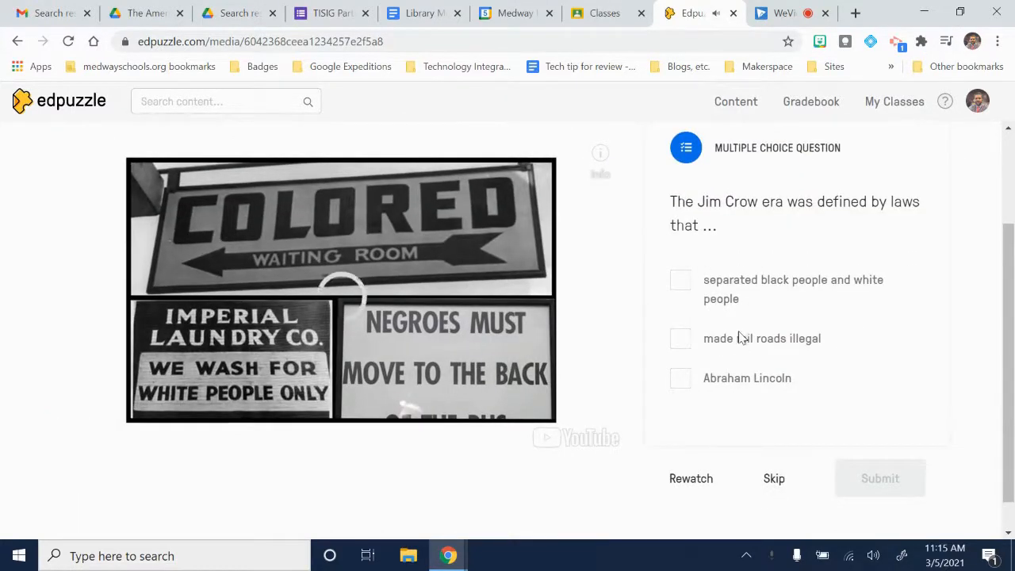
pyautogui.click(774, 478)
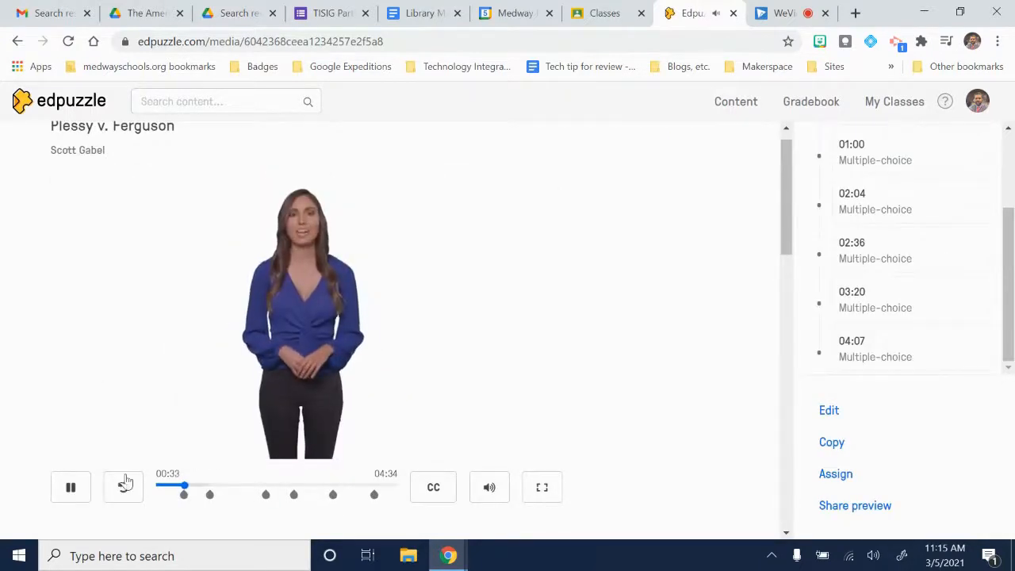
pyautogui.click(70, 487)
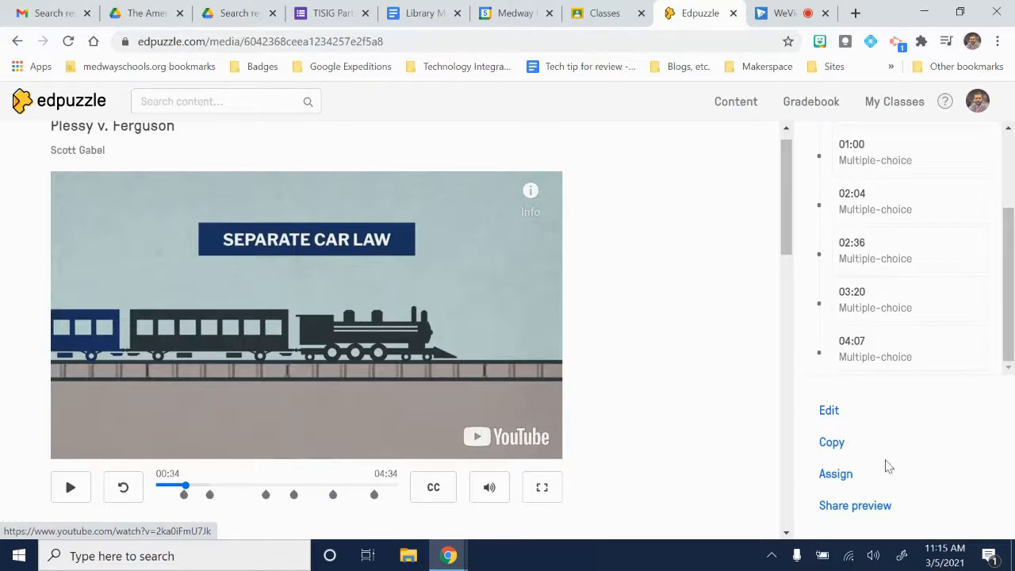
# Start assigning the video and select the Sync Test 3 class as the recipient
pyautogui.click(836, 474)
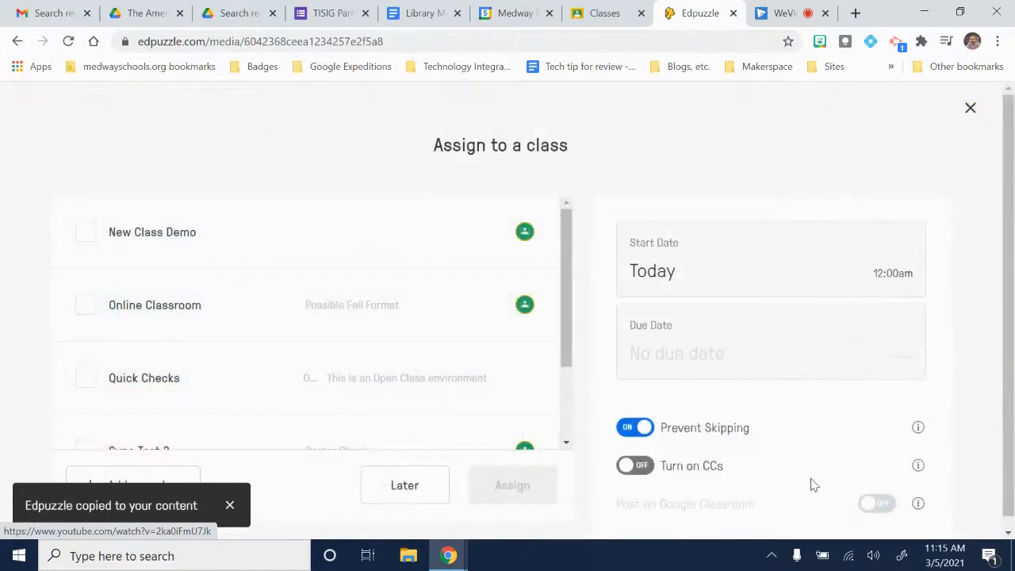
pyautogui.scroll(-1, 548, 166)
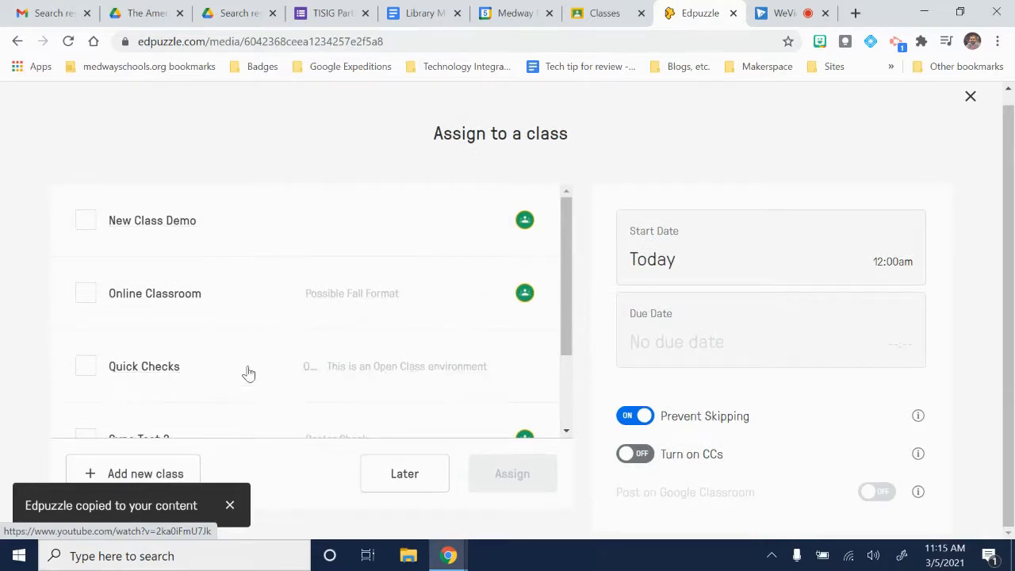
pyautogui.scroll(-3, 276, 344)
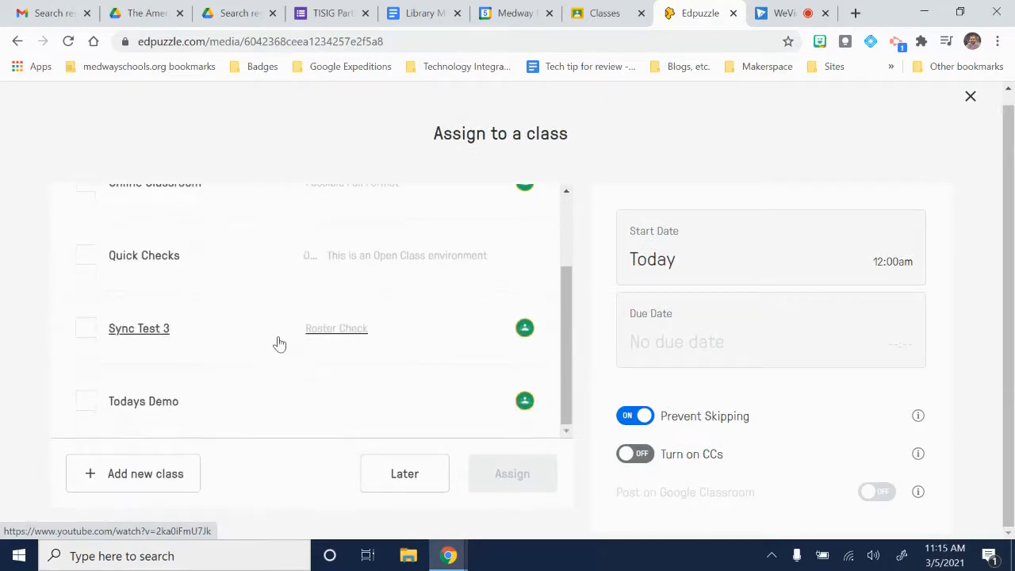
pyautogui.click(86, 329)
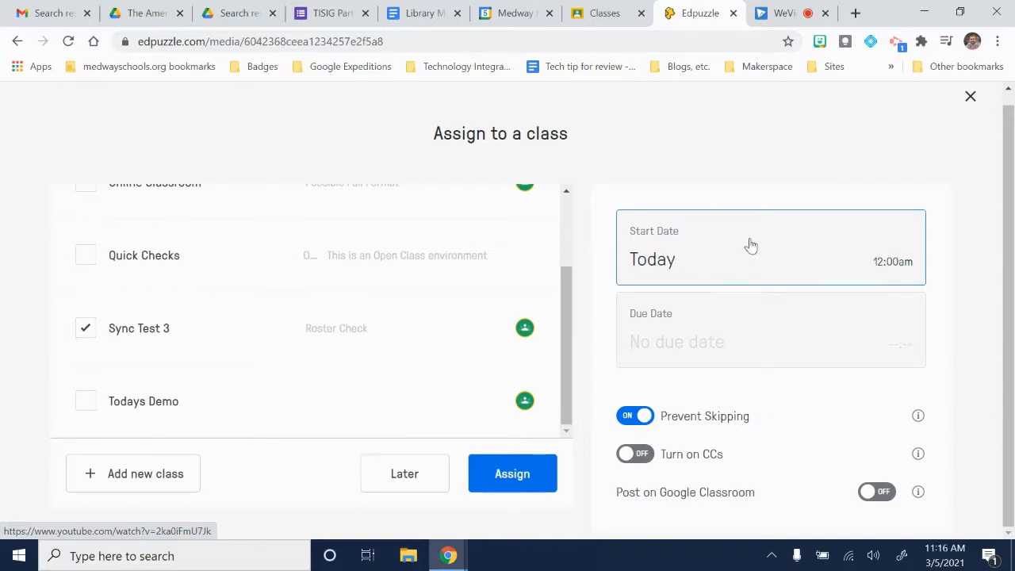
# Set the assignment's start date to March 8th and its due date to March 12th at 11:59 pm
pyautogui.click(766, 262)
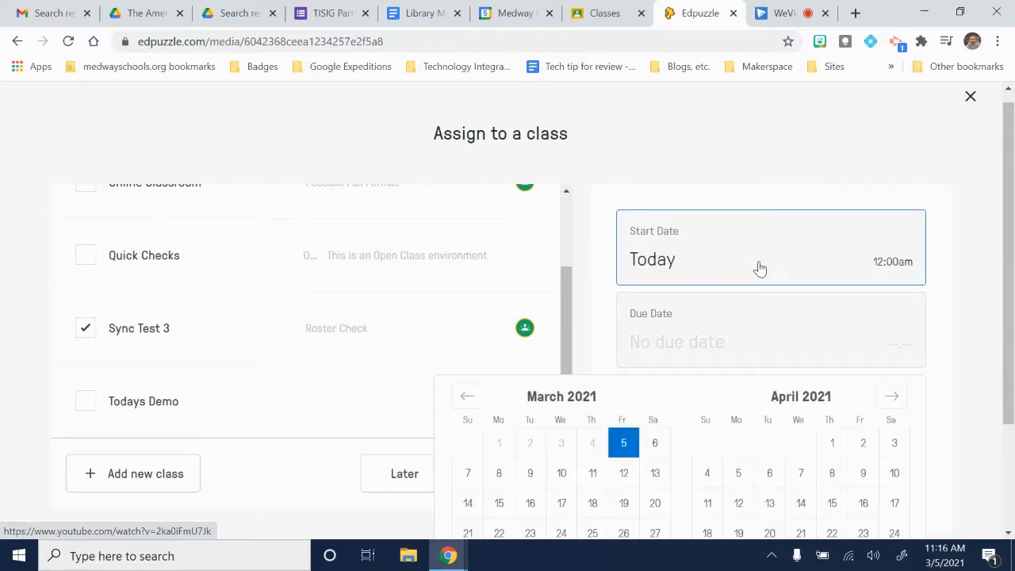
pyautogui.click(499, 480)
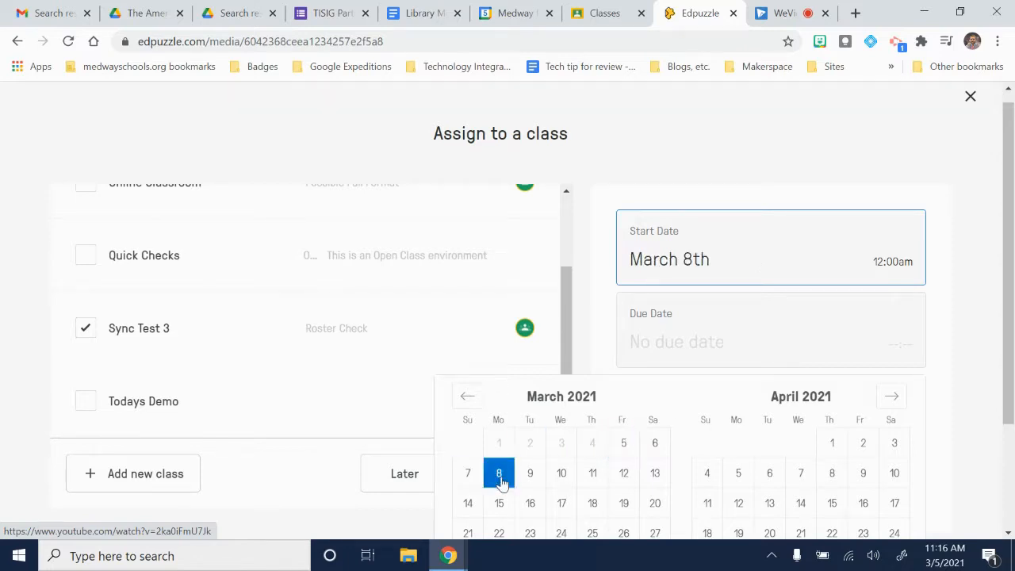
pyautogui.scroll(-1, 670, 378)
pyautogui.click(709, 251)
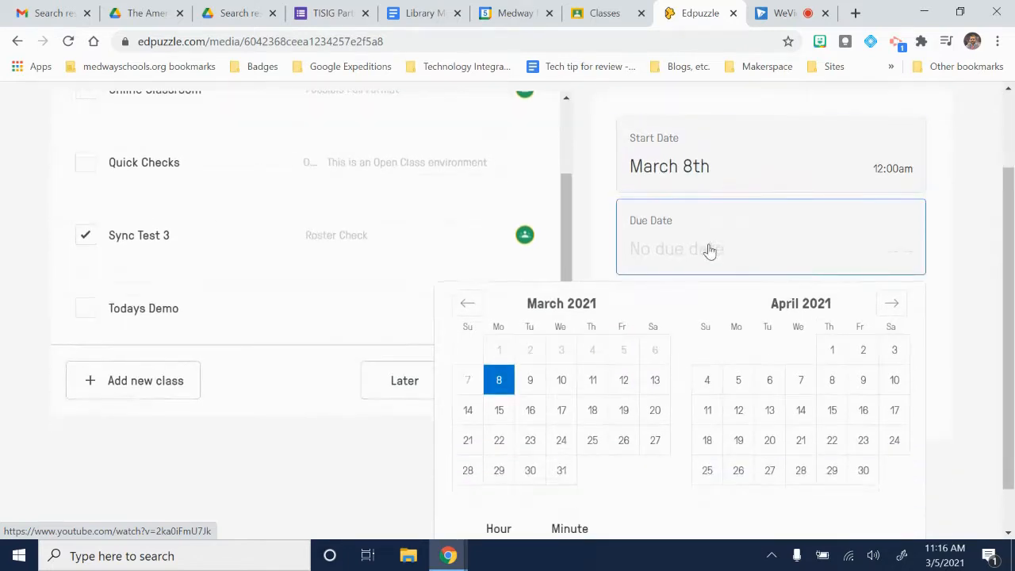
pyautogui.click(624, 381)
pyautogui.scroll(-1, 775, 224)
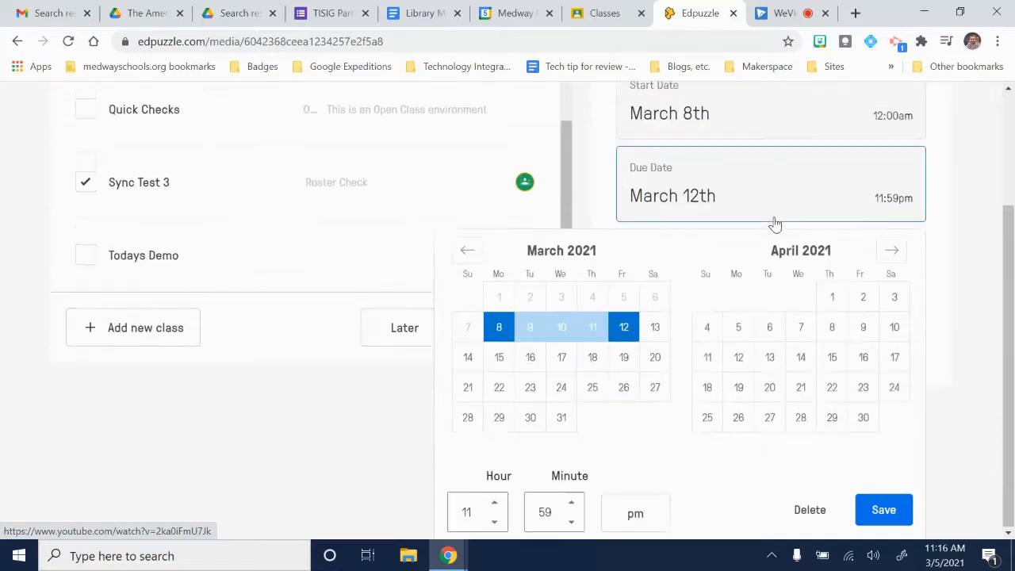
pyautogui.click(889, 513)
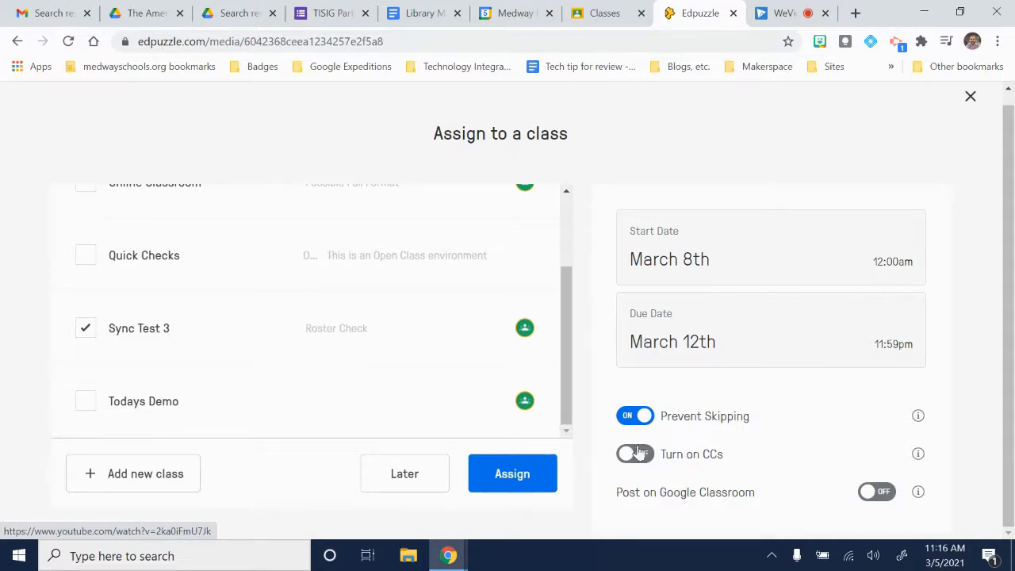
# Enable posting on Google Classroom and assign the video to the selected class
pyautogui.click(870, 493)
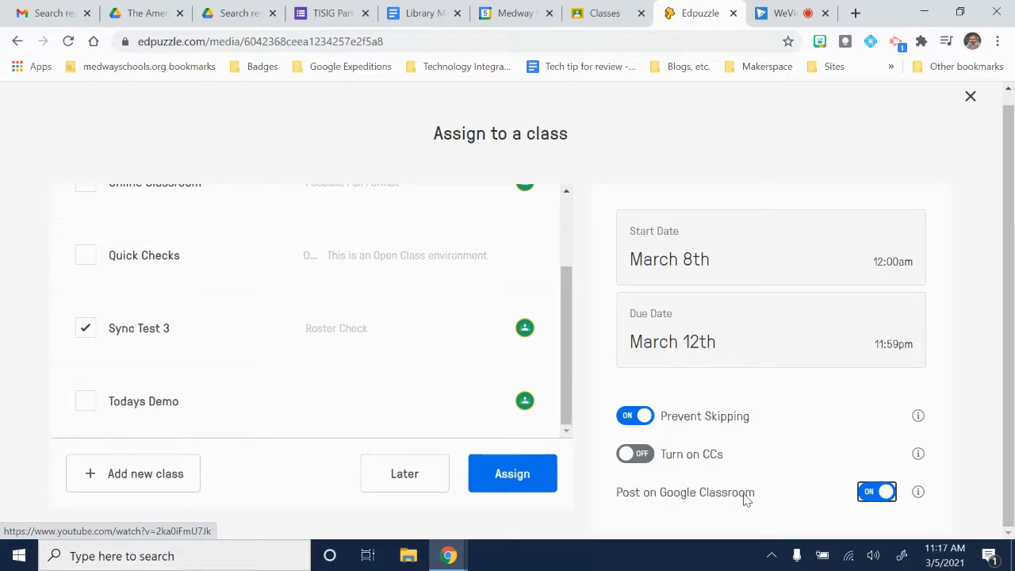
pyautogui.click(526, 474)
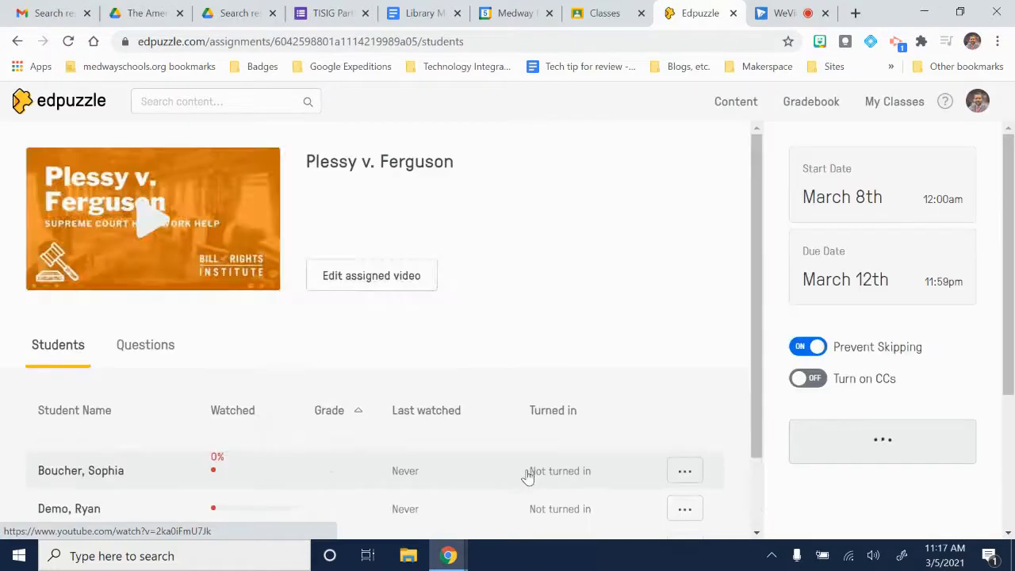
# Switch to Google Classroom and open the classwork list of the Sync Test 3 class
pyautogui.click(598, 13)
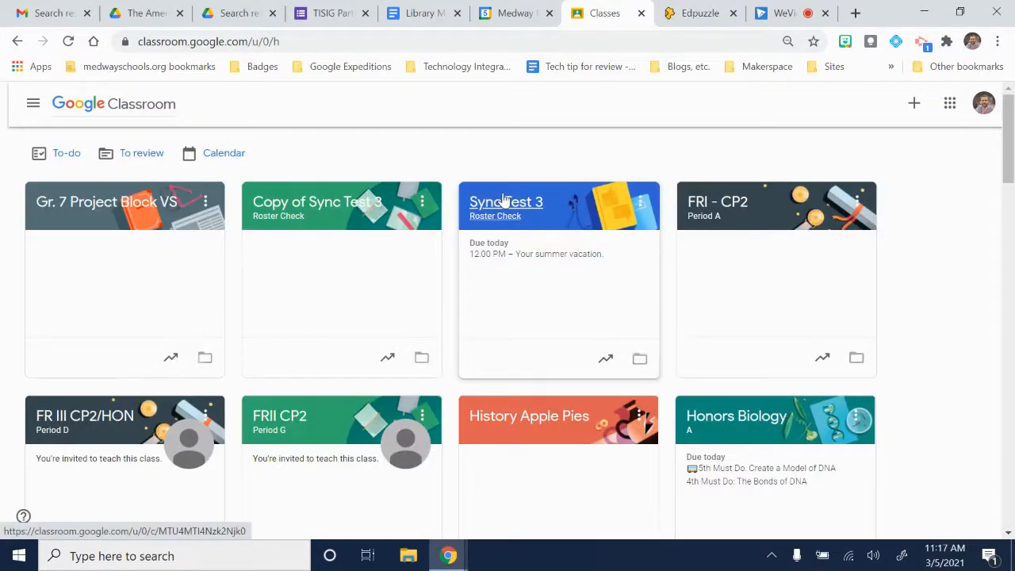
pyautogui.click(501, 202)
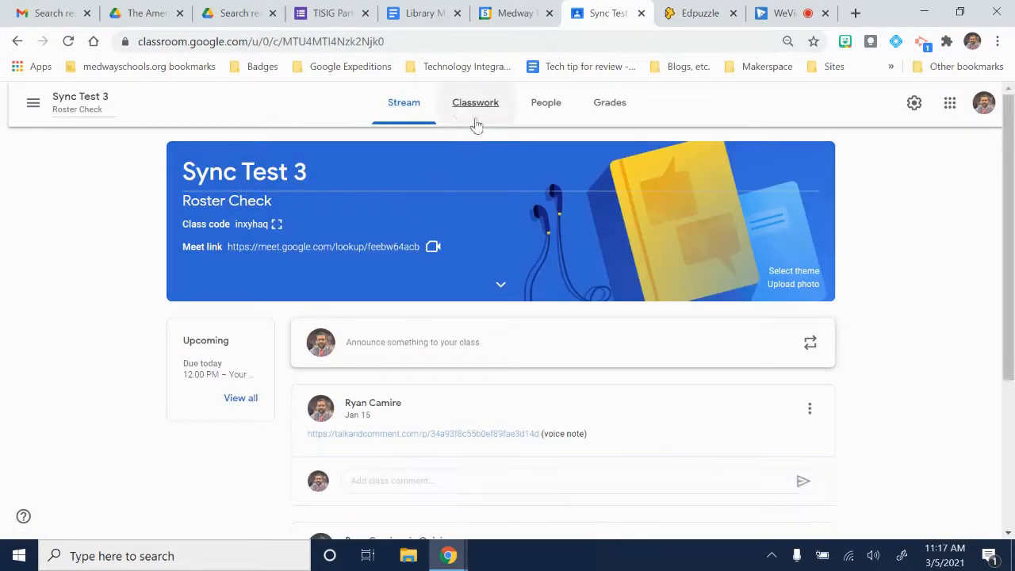
pyautogui.click(480, 104)
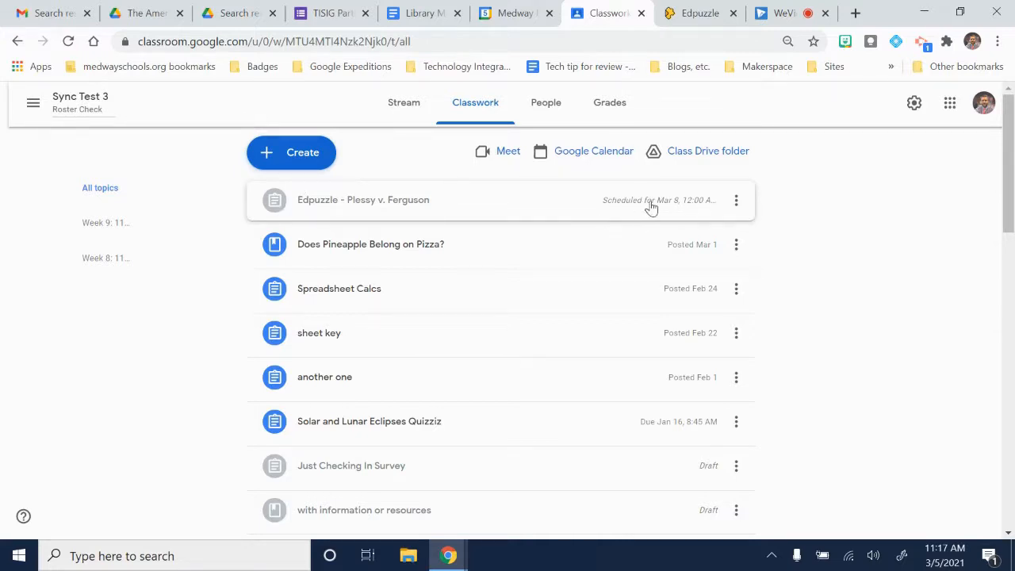
# Edit the scheduled Edpuzzle - Plessy v. Ferguson assignment to use the topic Week 9: 11/24-12/1, and schedule it again
pyautogui.click(737, 205)
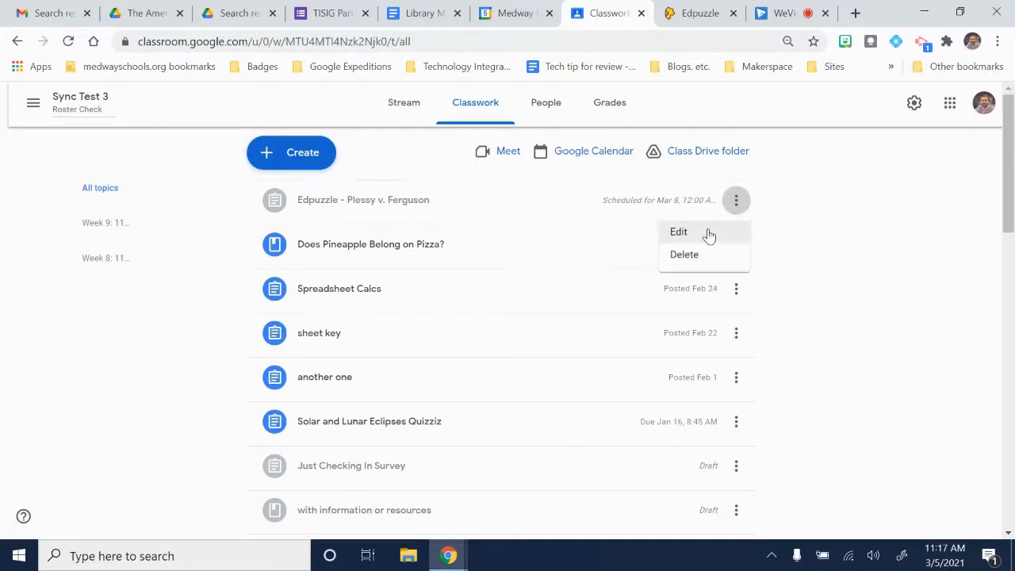
pyautogui.click(704, 237)
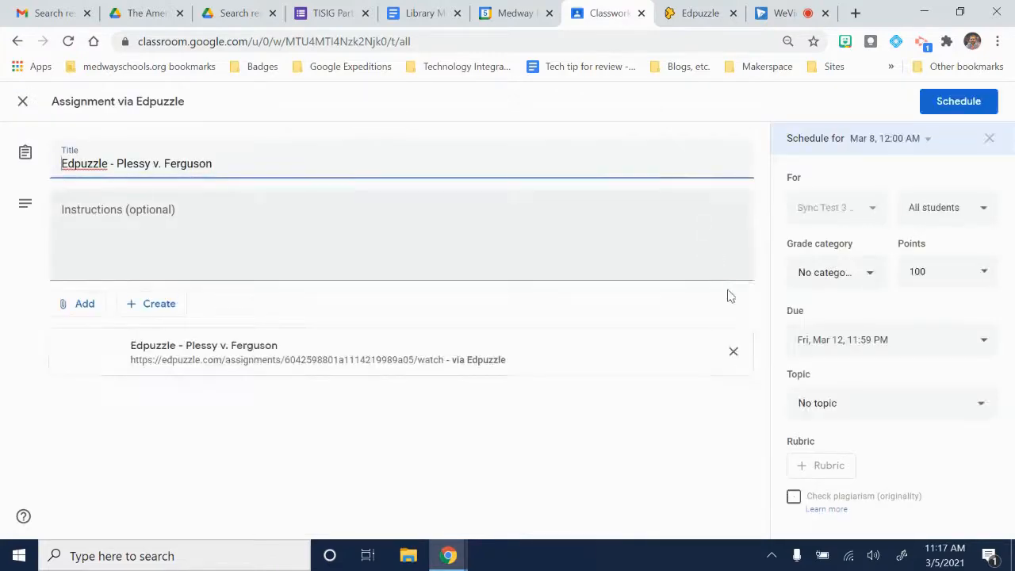
pyautogui.click(850, 407)
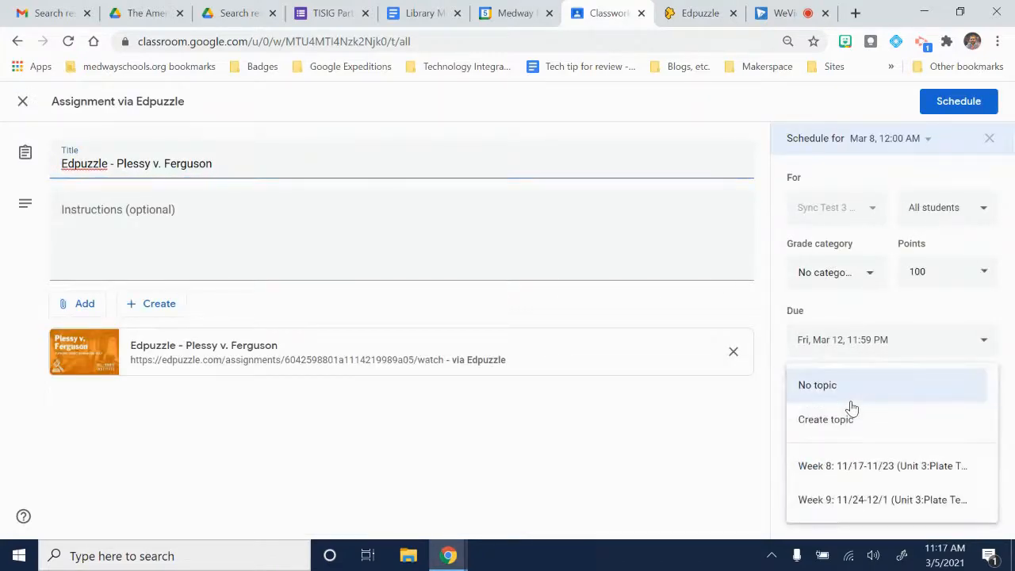
pyautogui.click(842, 491)
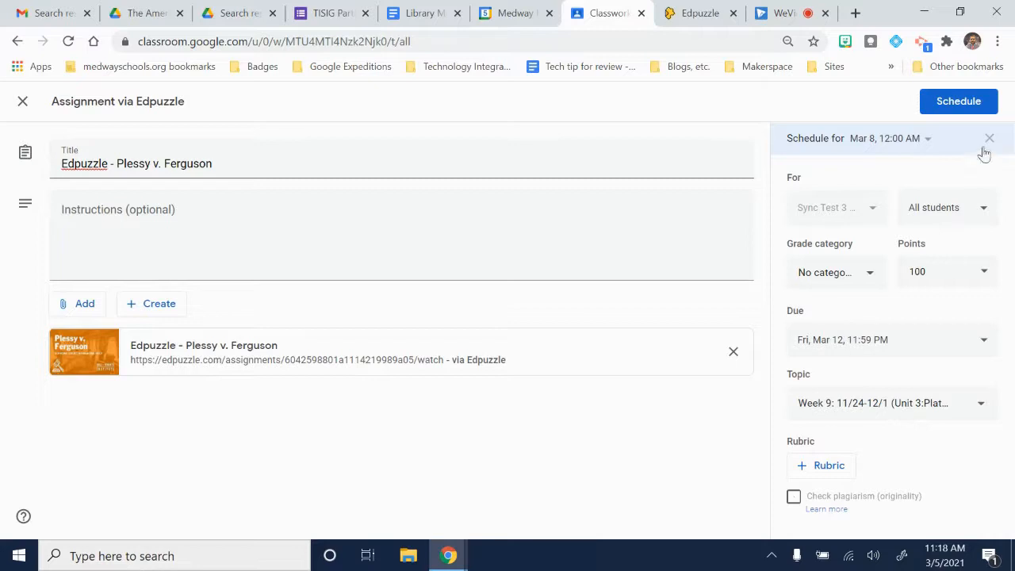
pyautogui.click(961, 103)
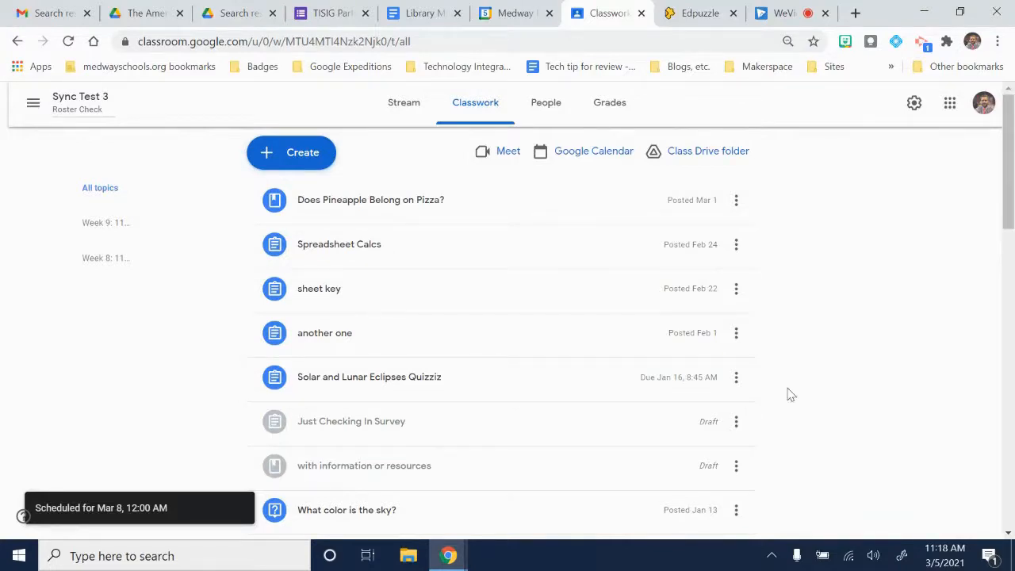
pyautogui.scroll(-5, 790, 394)
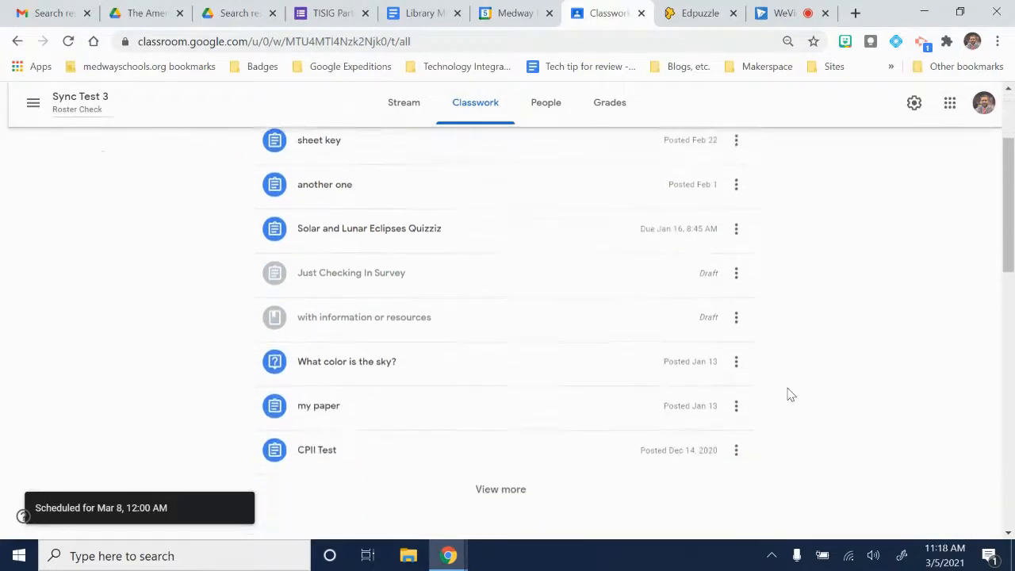